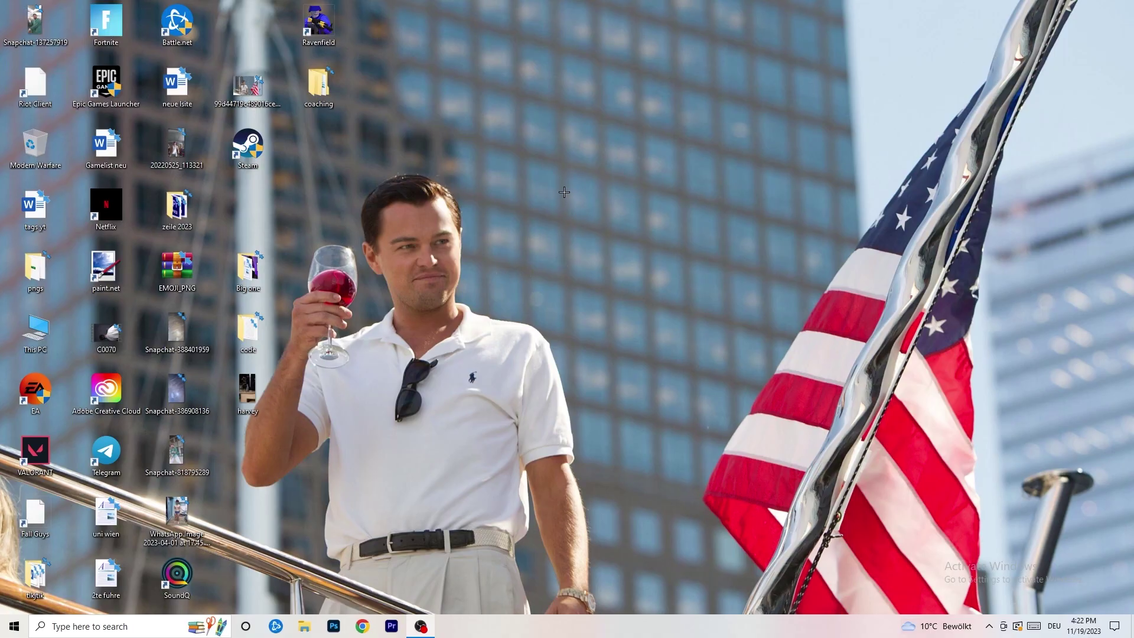
- Open Task Manager and maximize its window
drag(569, 632, 582, 597)
right_click(547, 632)
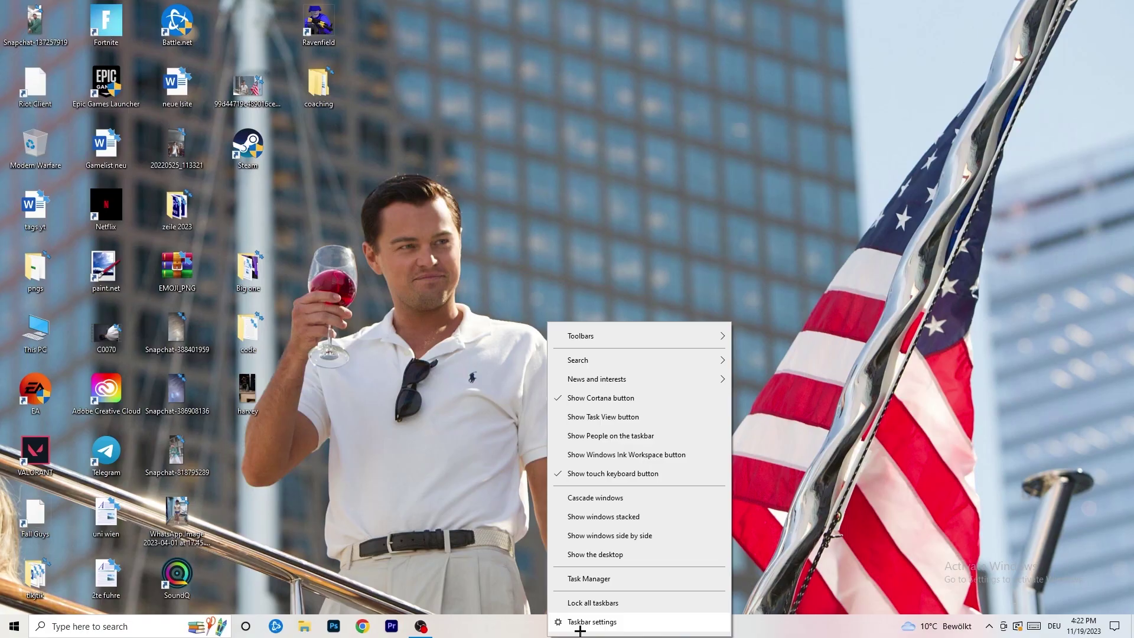
click(593, 579)
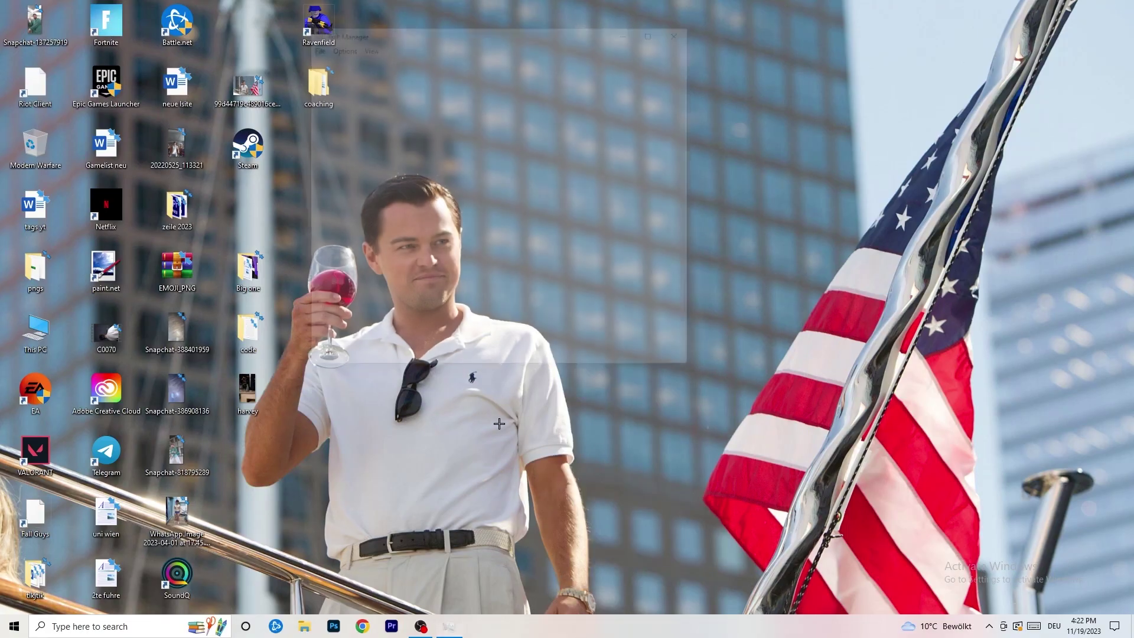
click(656, 27)
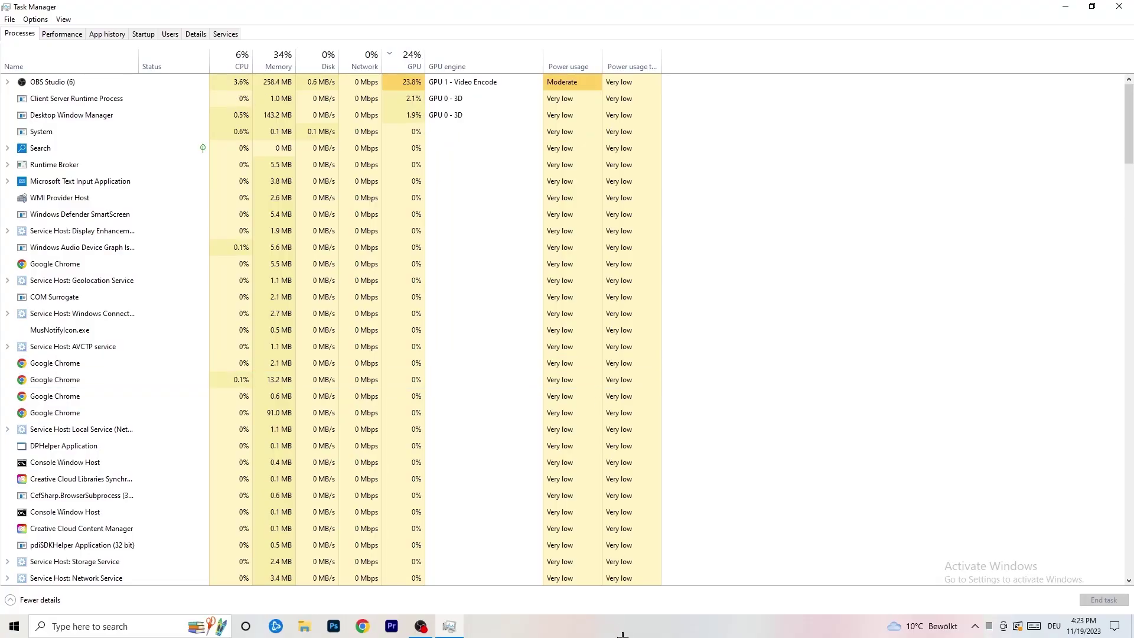
- Show Task Manager's performance view and open Resource Monitor from it in a maximized window
click(62, 34)
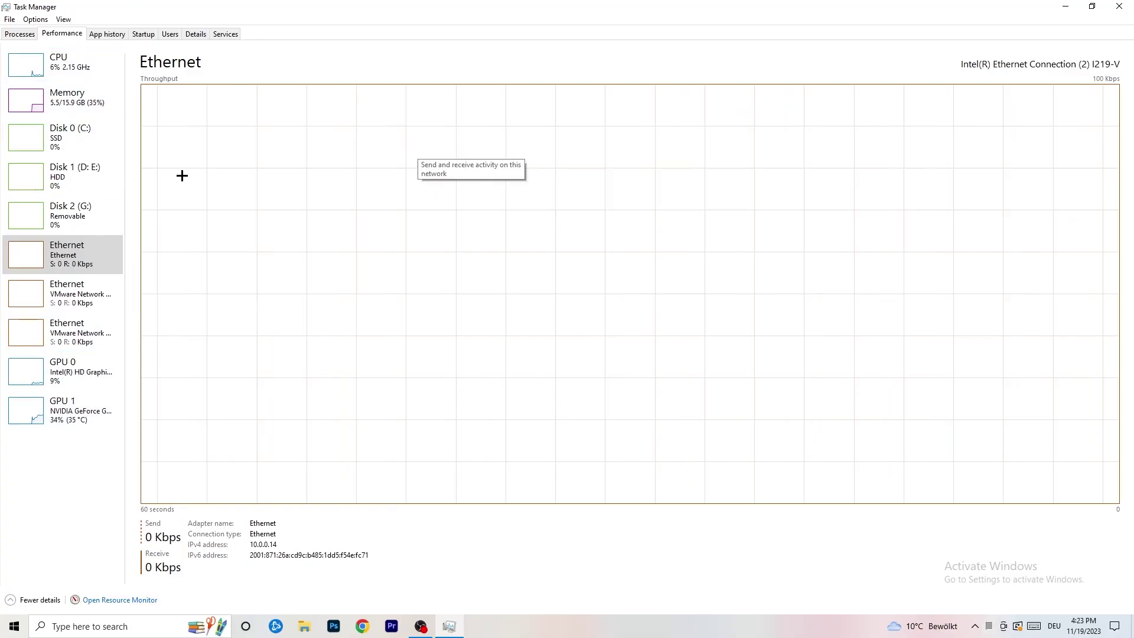
click(121, 601)
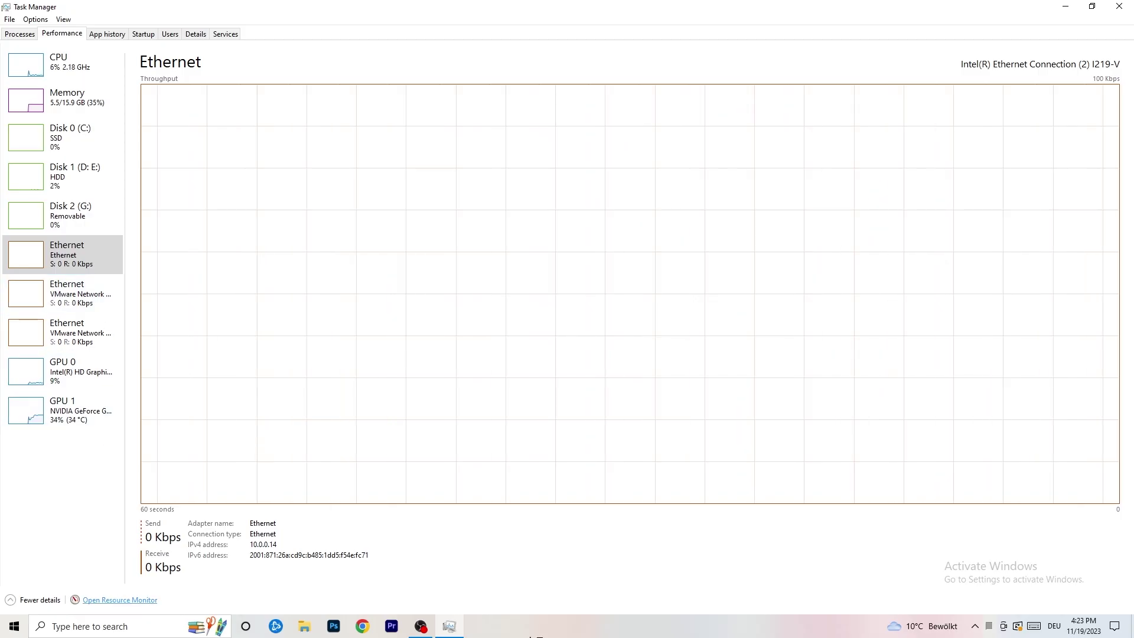
click(584, 32)
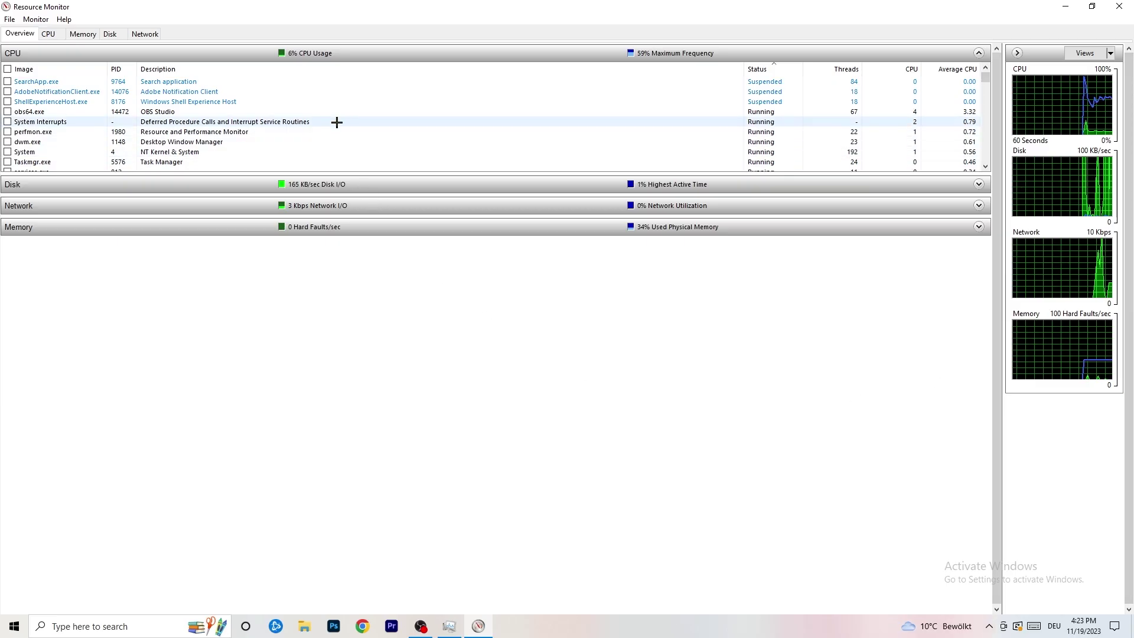
- Examine the running processes in Resource Monitor's CPU list and display the actions available for conhost.exe
scroll(326, 123, down, 5)
scroll(326, 124, down, 10)
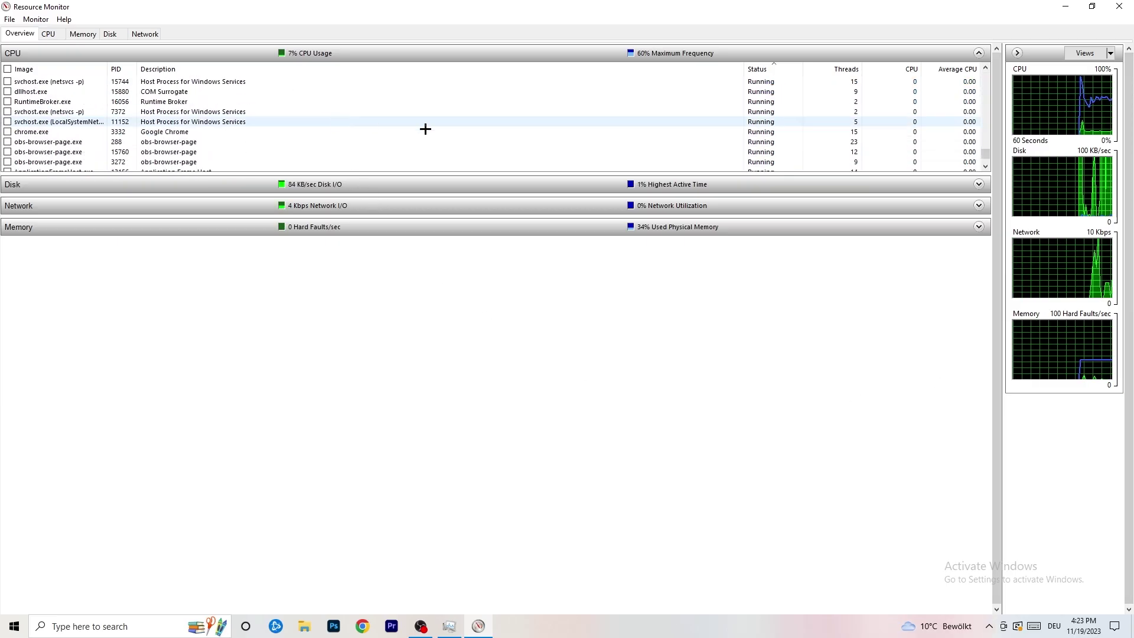
drag(984, 152, 977, 46)
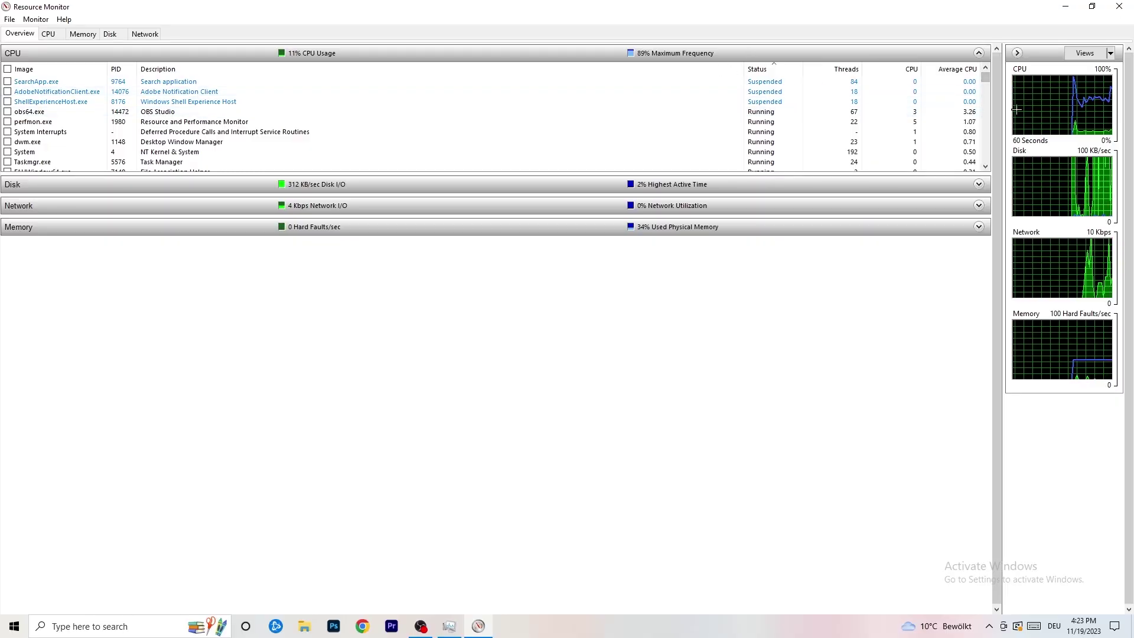
scroll(987, 94, down, 5)
scroll(974, 130, up, 5)
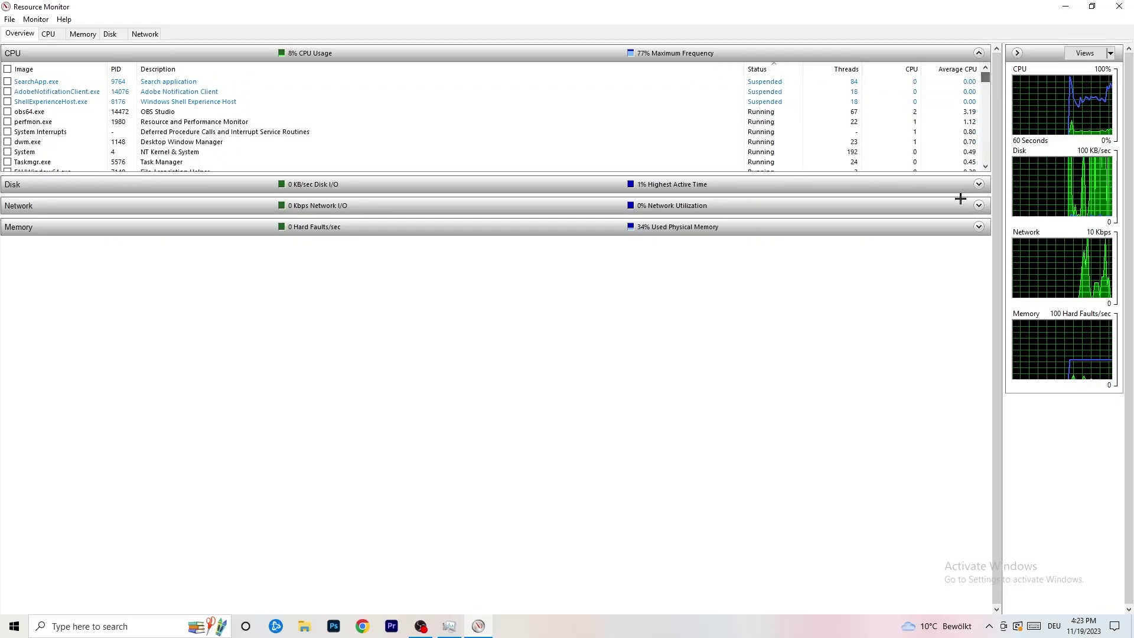
scroll(828, 129, down, 5)
scroll(828, 129, down, 5)
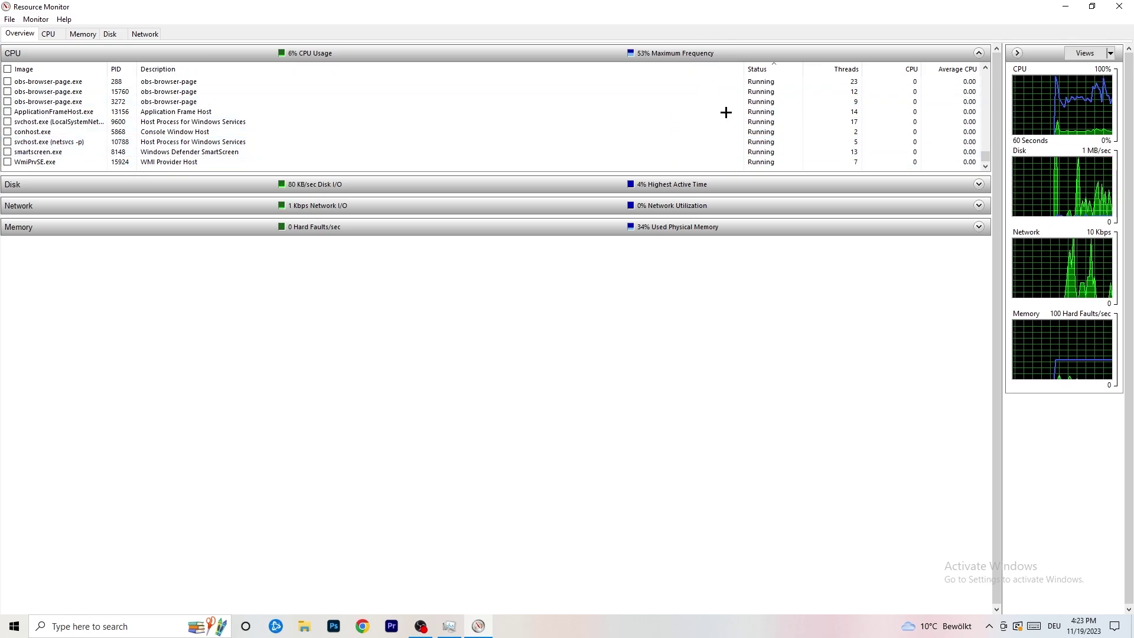
right_click(675, 132)
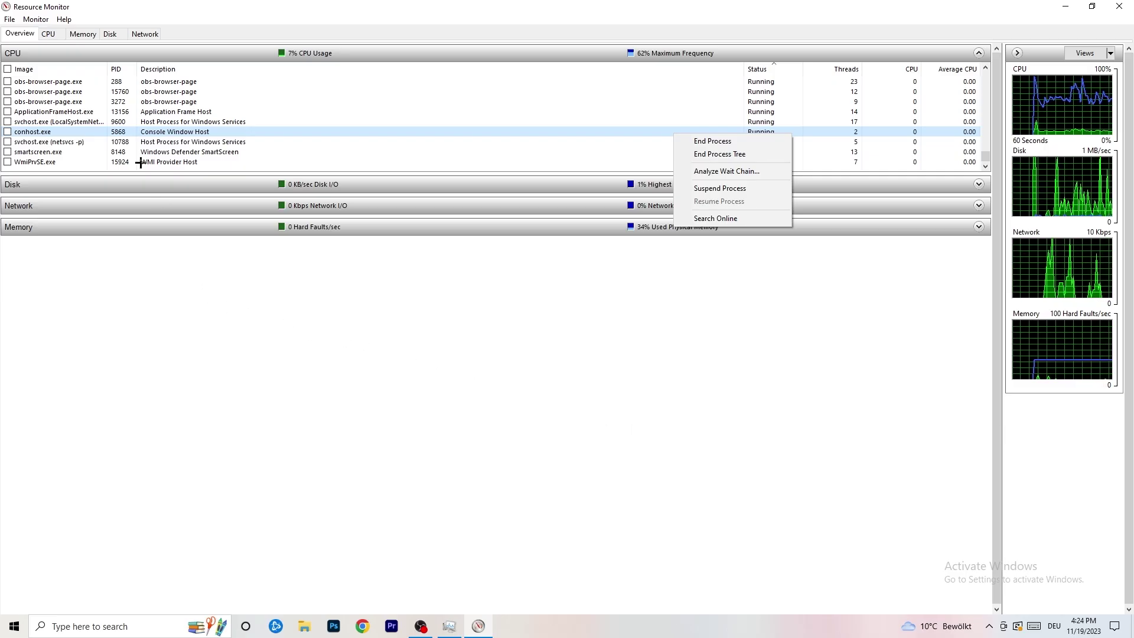
- Review the processes with network activity, and close Resource Monitor and Task Manager
click(145, 33)
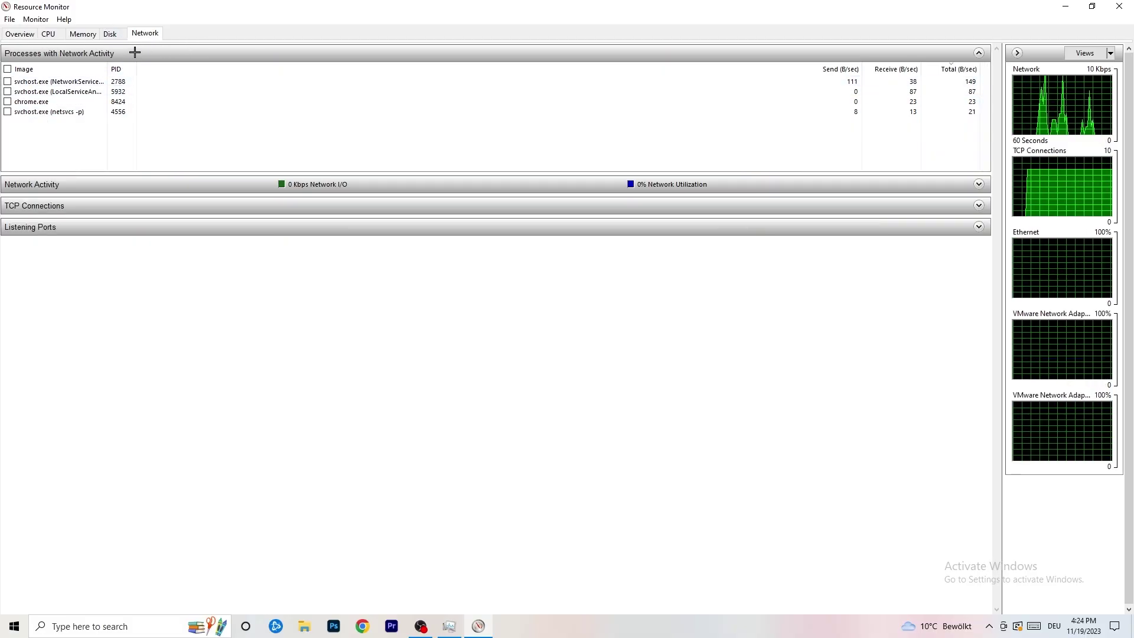
click(27, 34)
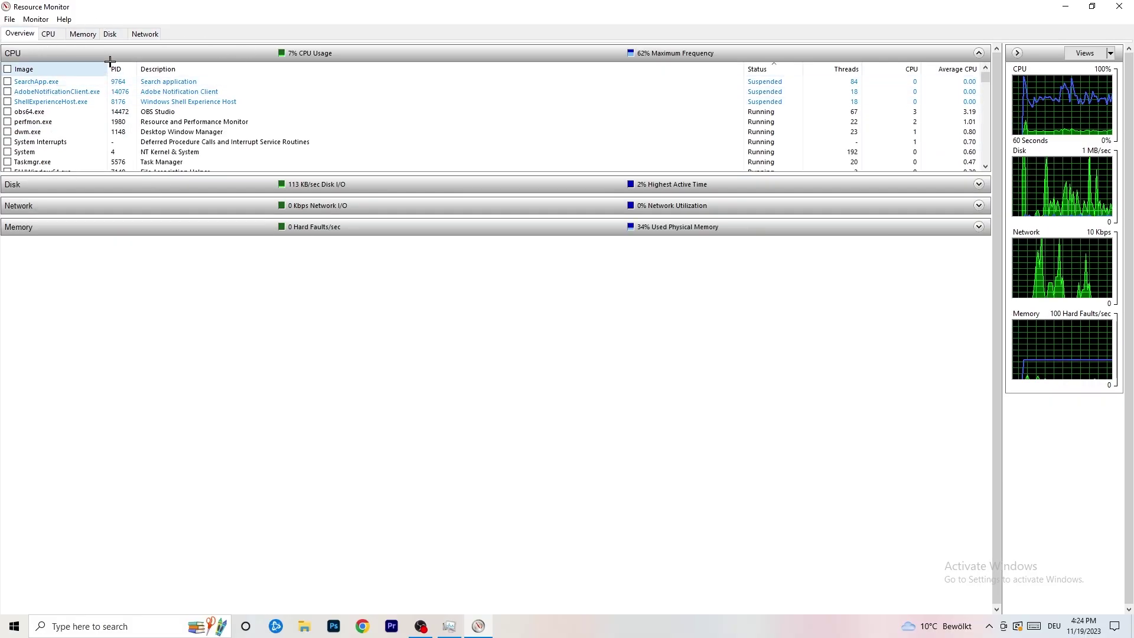
click(145, 34)
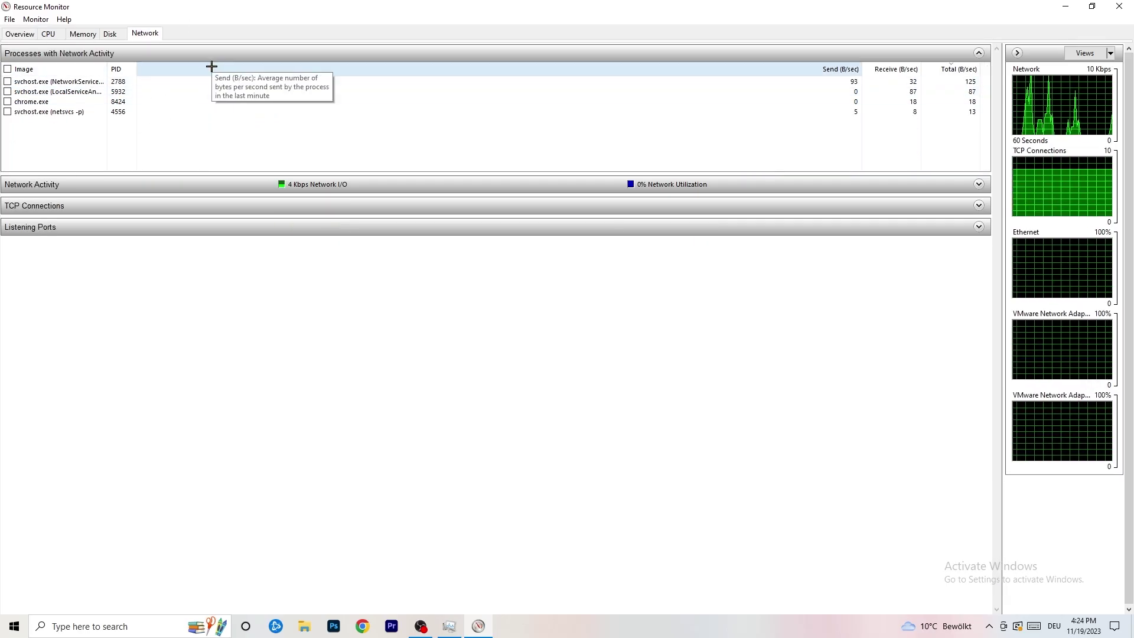
click(1118, 5)
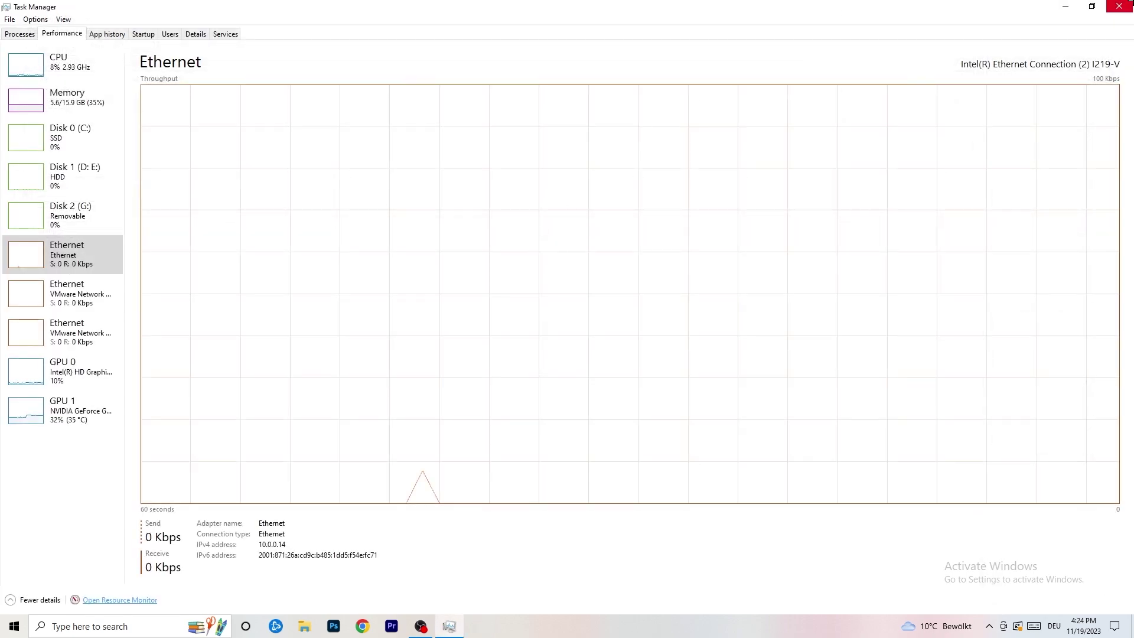
click(1120, 5)
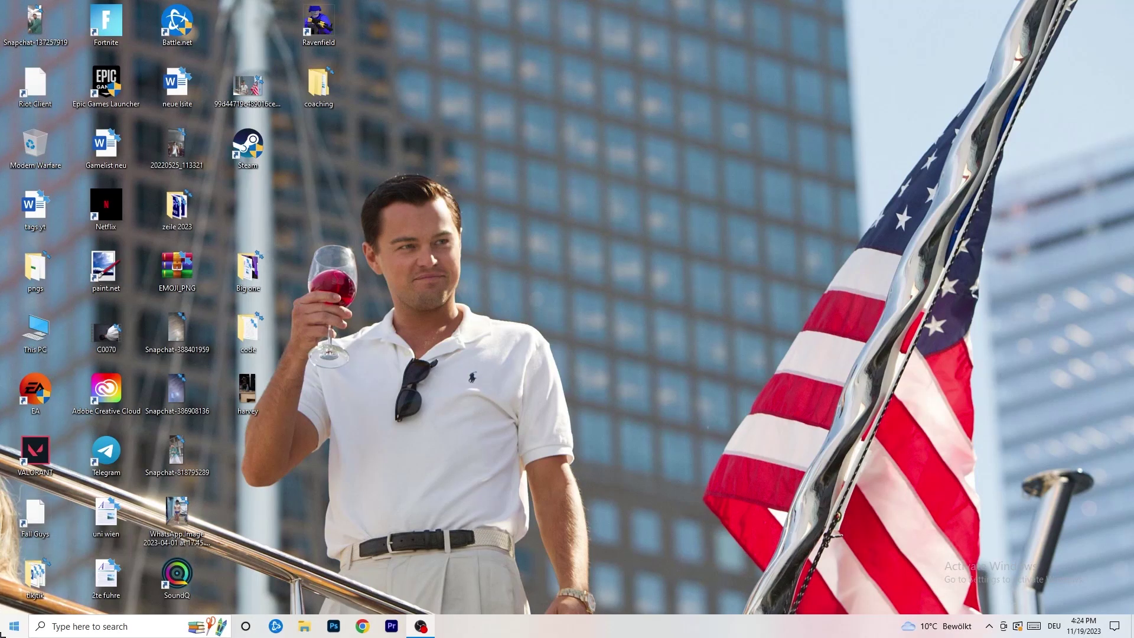
- Open the Network & Internet status page in Windows Settings
key(super)
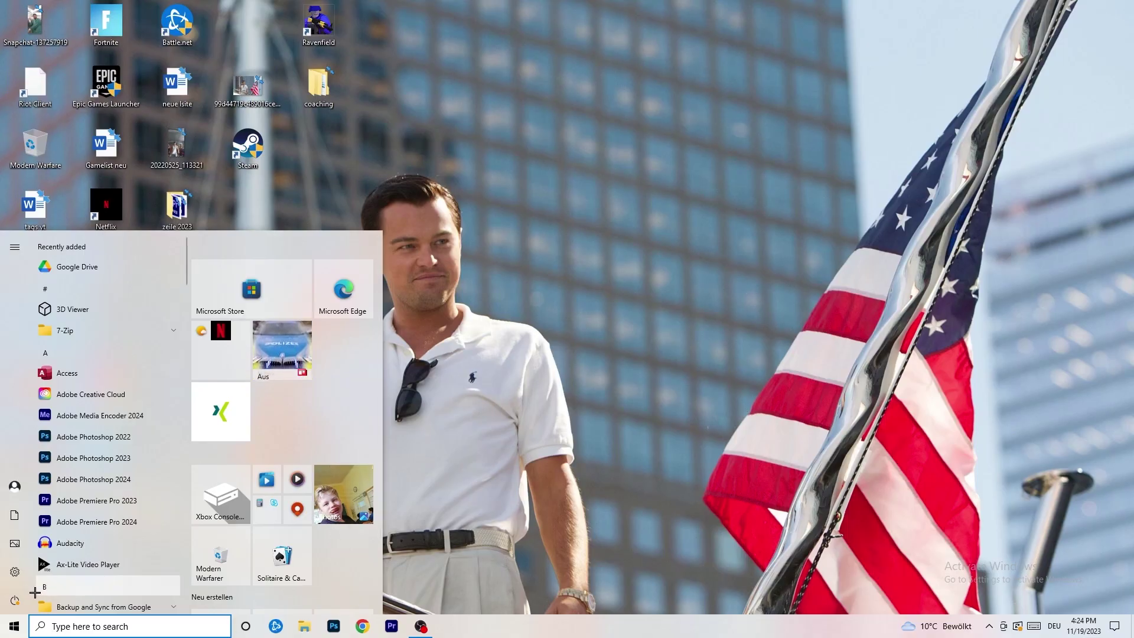
click(15, 571)
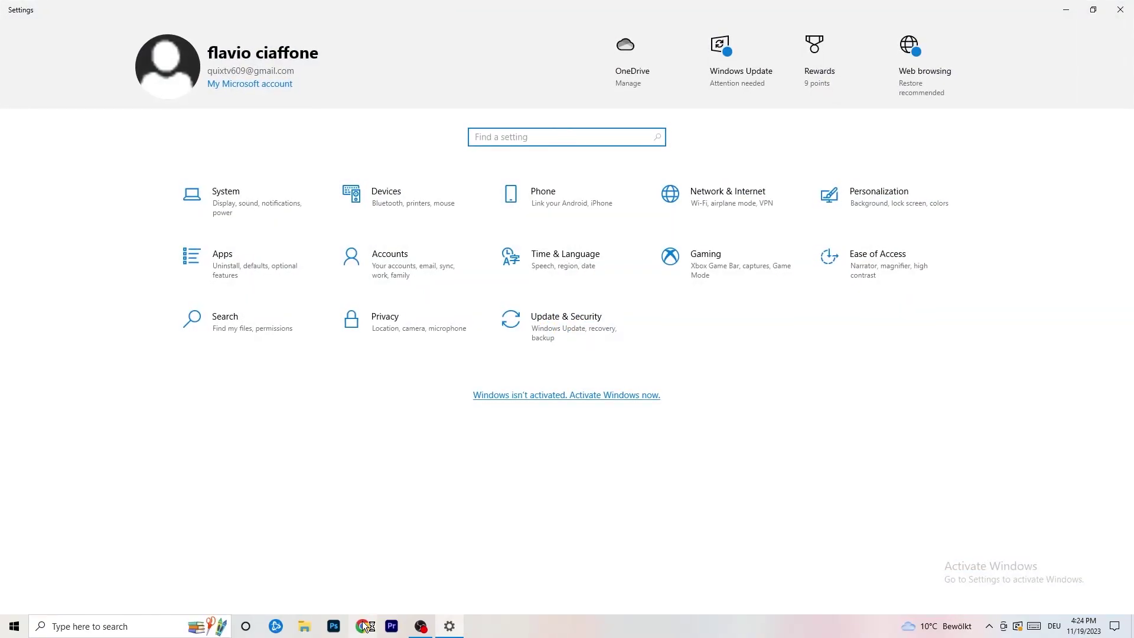
click(750, 199)
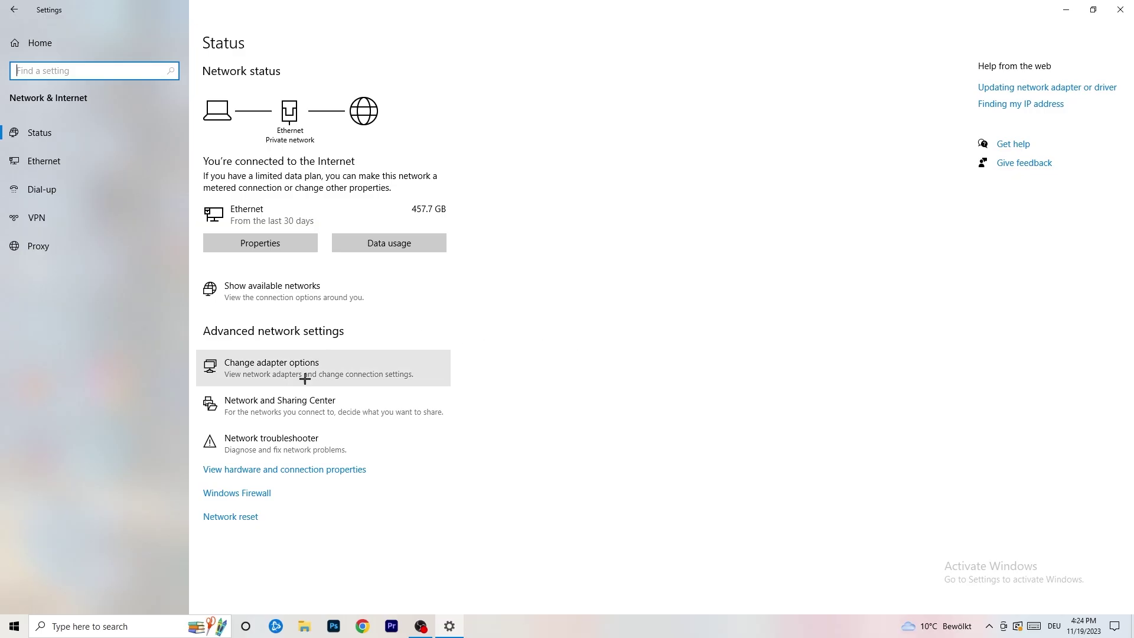
- Start the network troubleshooter for all network adapters and cancel the diagnosis
click(295, 450)
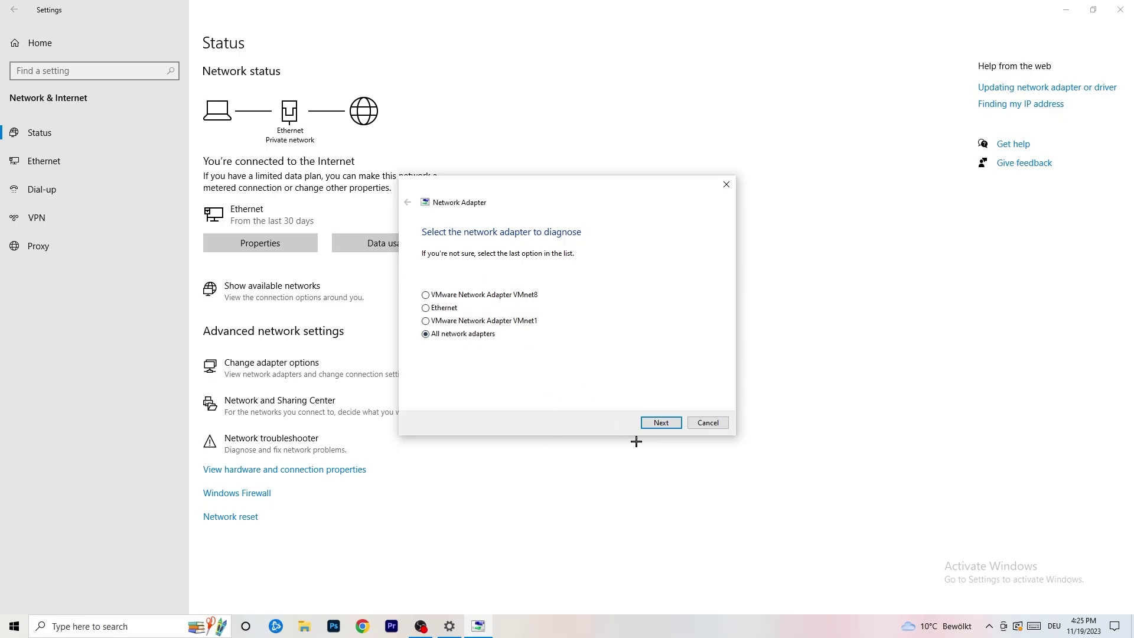
click(658, 423)
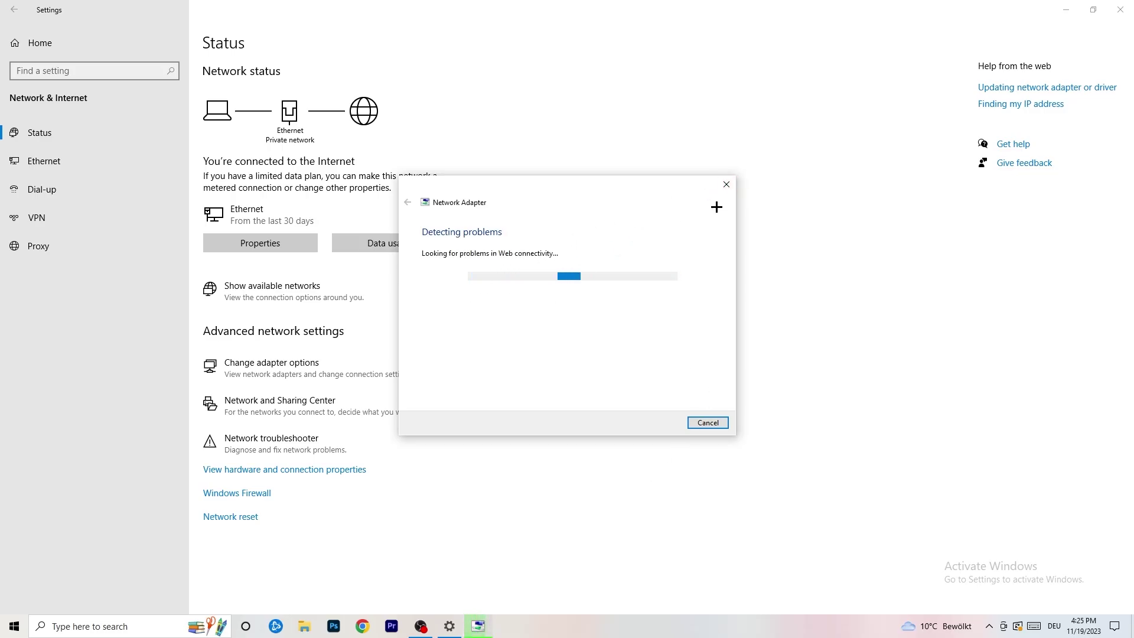
click(727, 185)
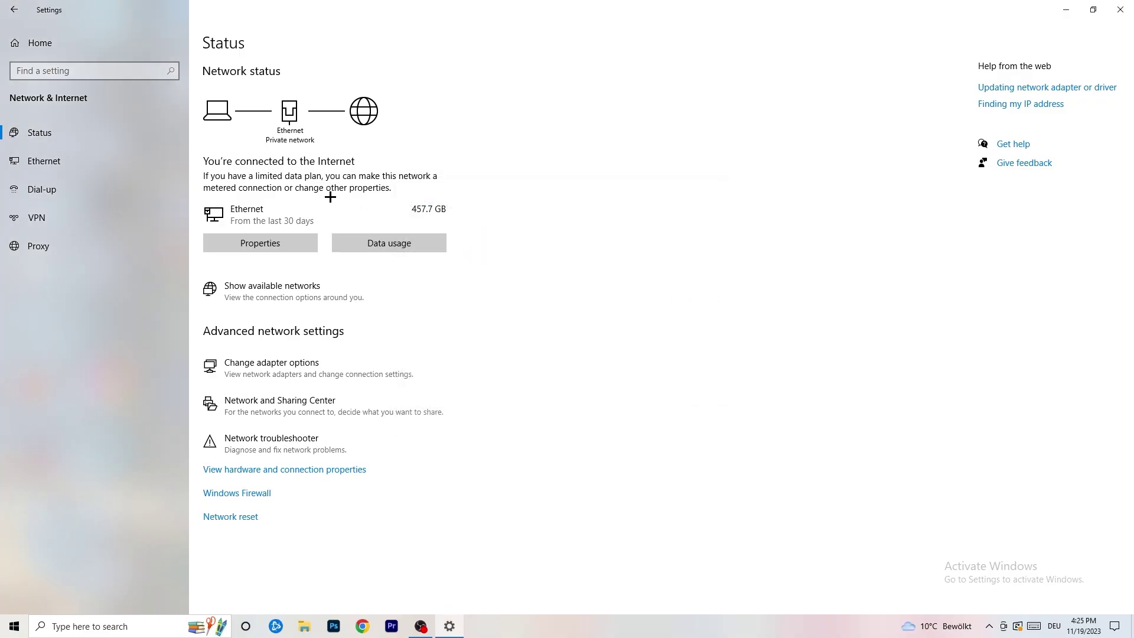
- Open the network adapter options in a maximized window and disable the Ethernet adapter
click(300, 375)
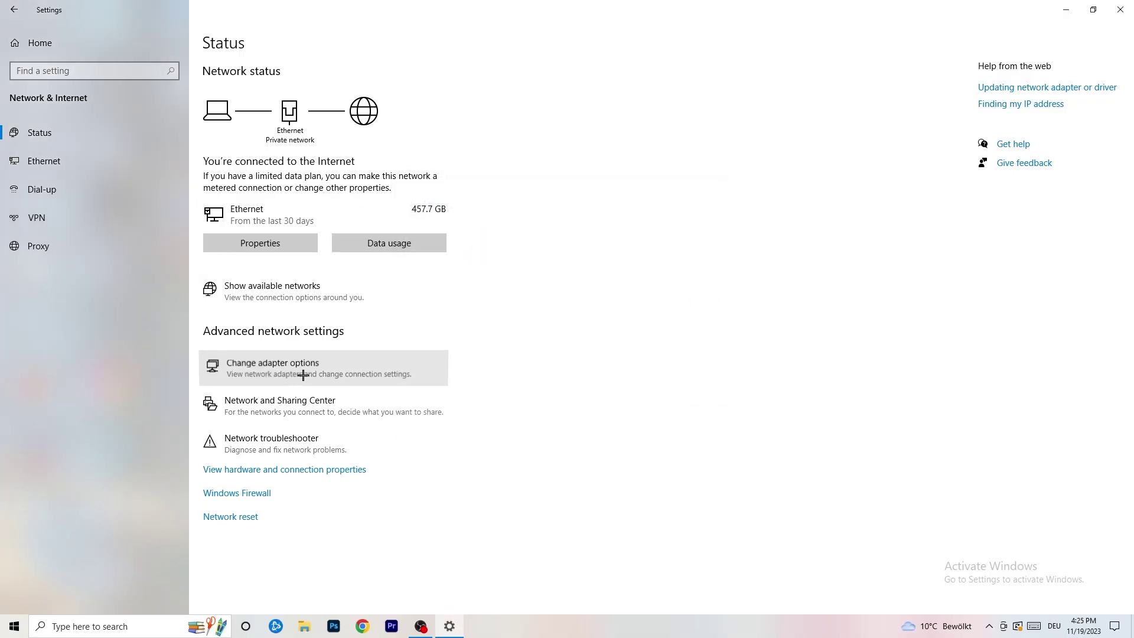
click(831, 95)
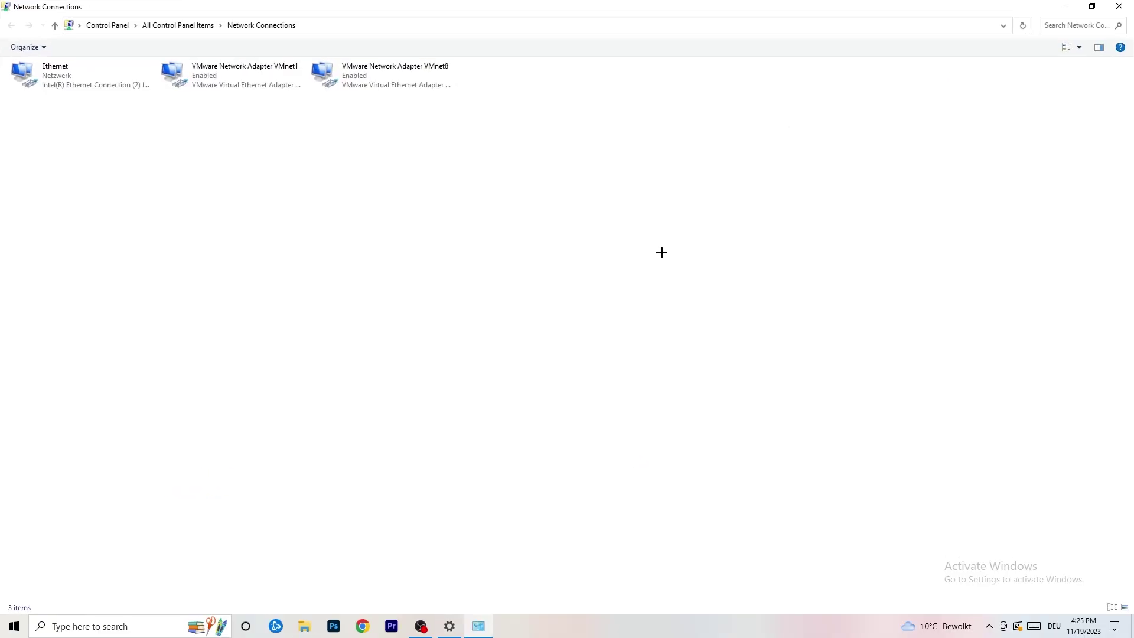
click(77, 74)
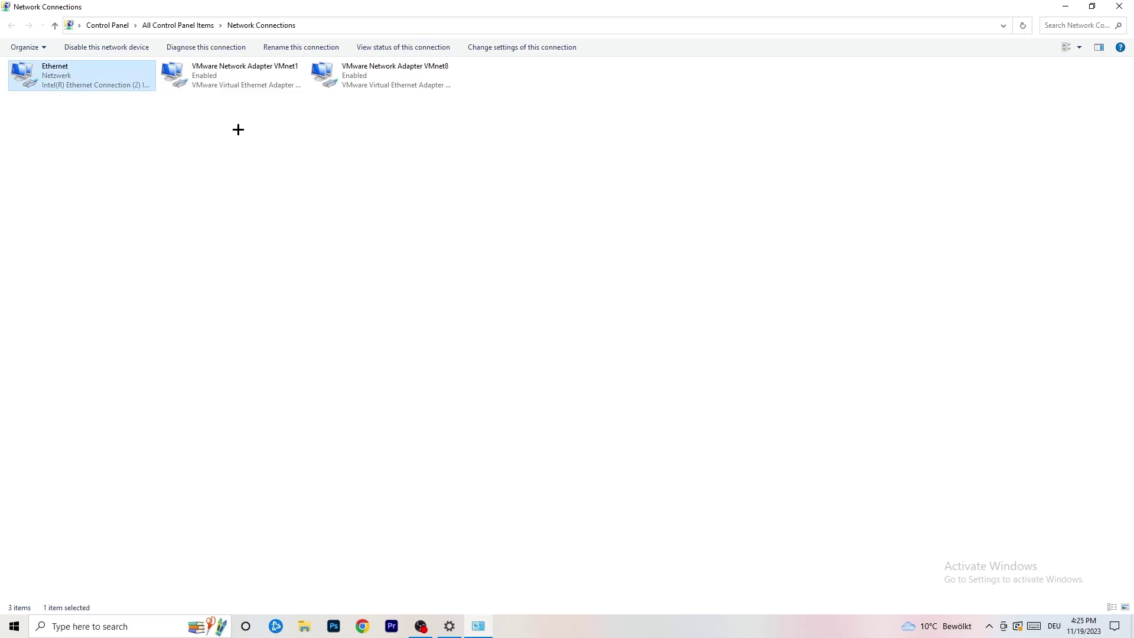
right_click(97, 71)
click(137, 80)
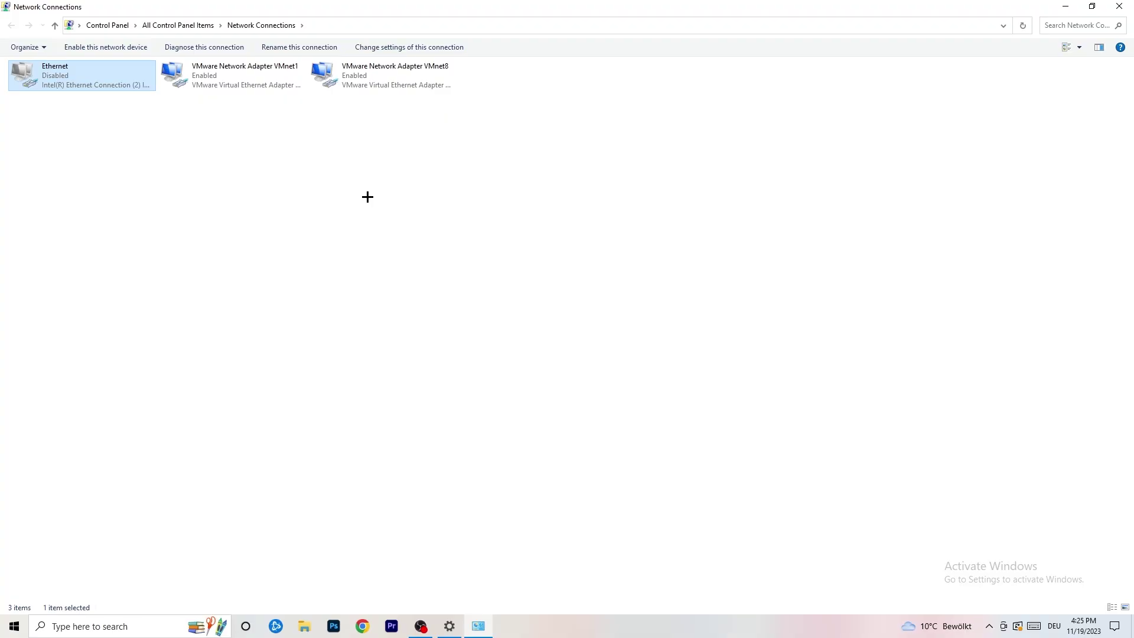
- Enable the Ethernet adapter again and close the Network Connections window
right_click(59, 85)
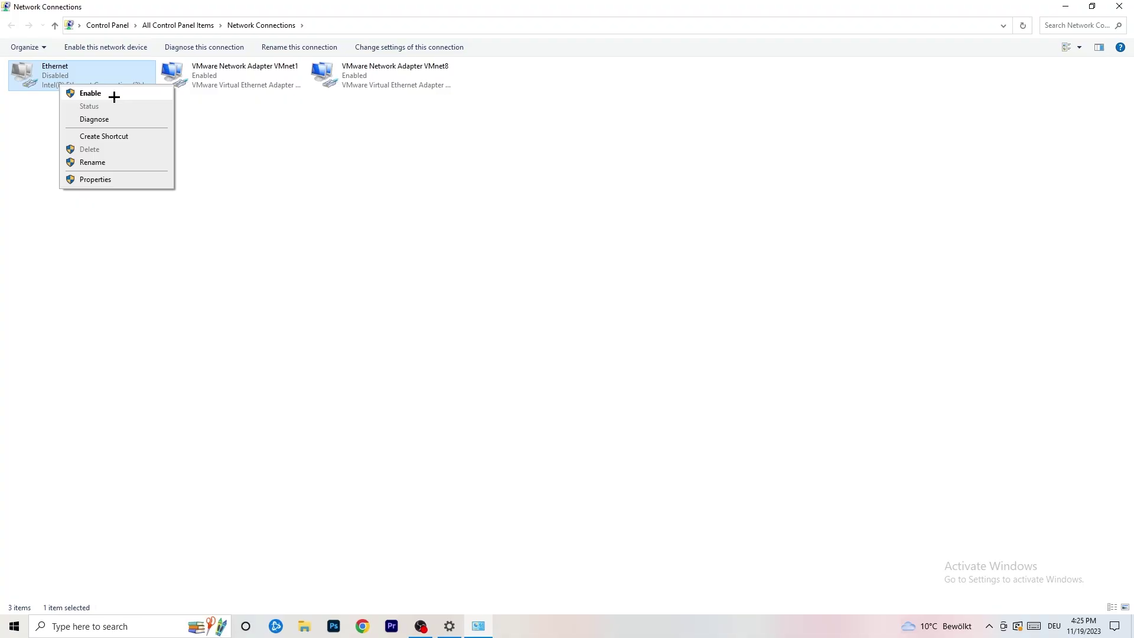
click(114, 97)
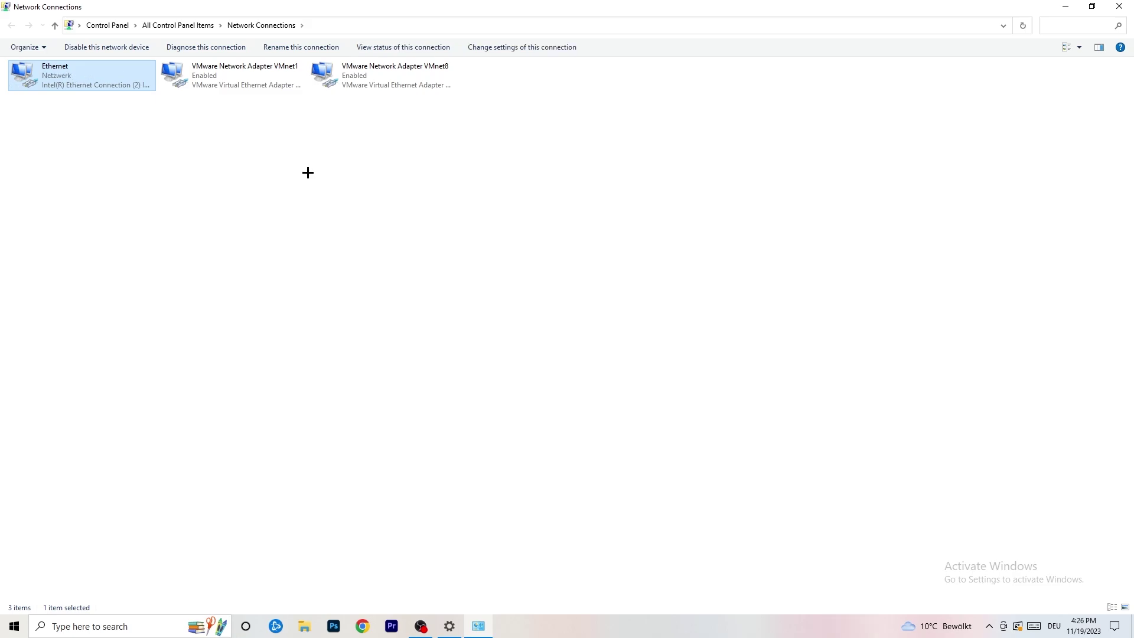
click(1119, 6)
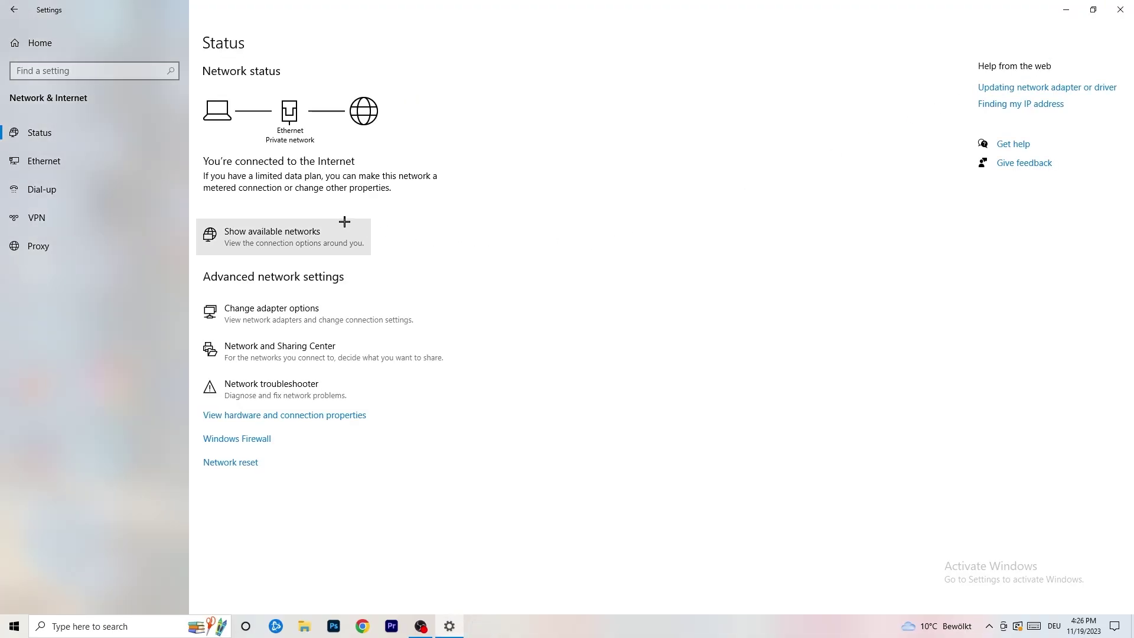
- Open the active Ethernet connection's status from the Network and Sharing Center and bring up its properties
click(336, 357)
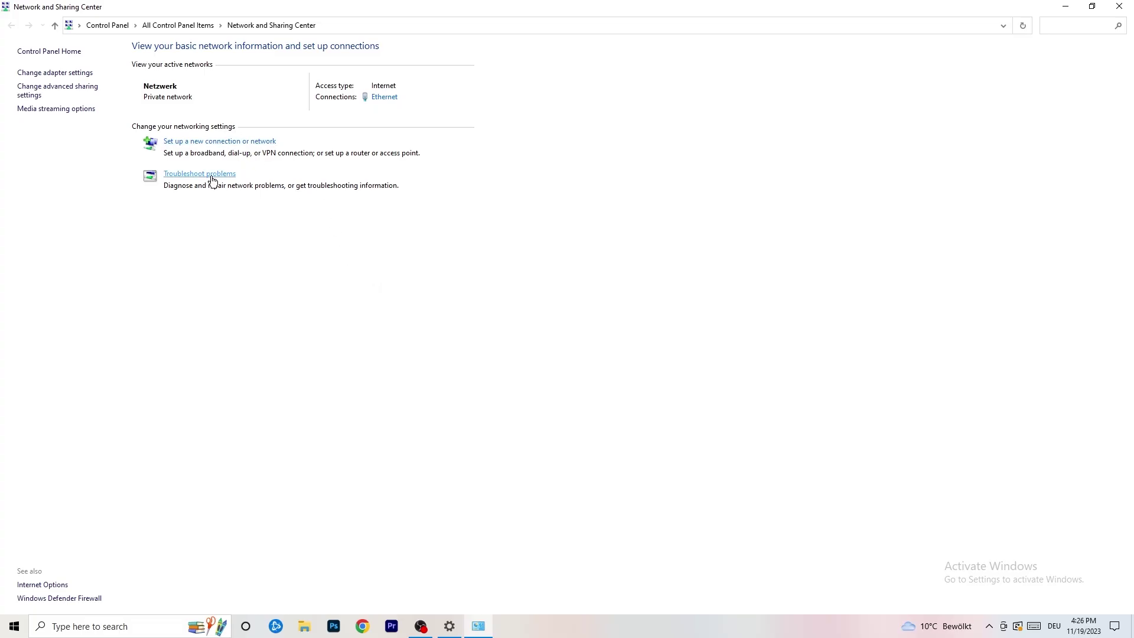
click(387, 100)
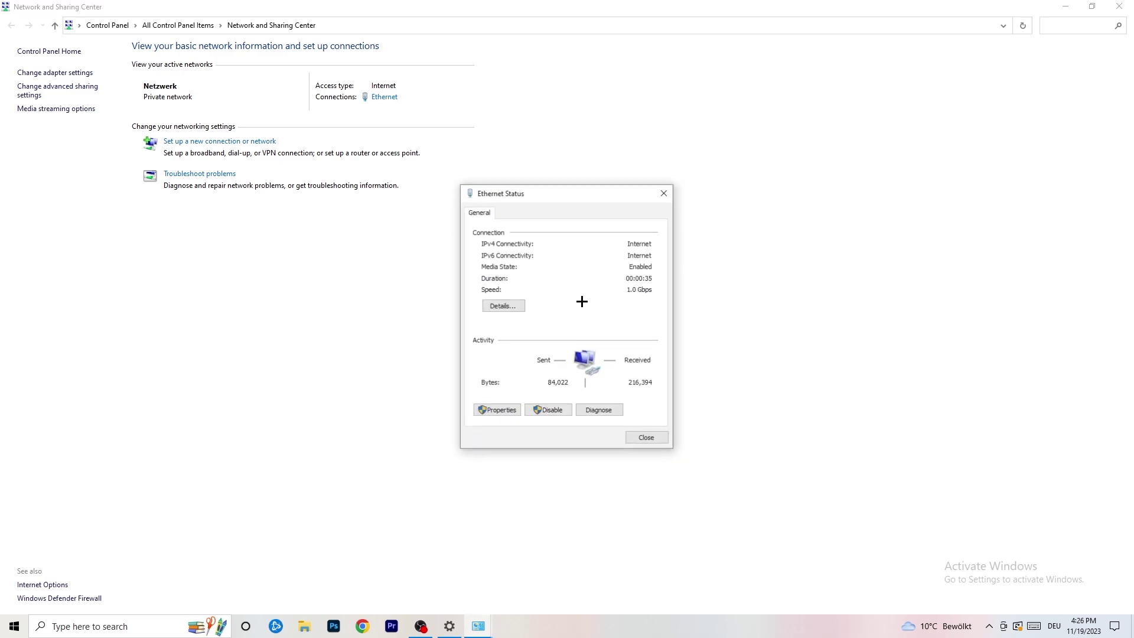
drag(577, 201, 289, 117)
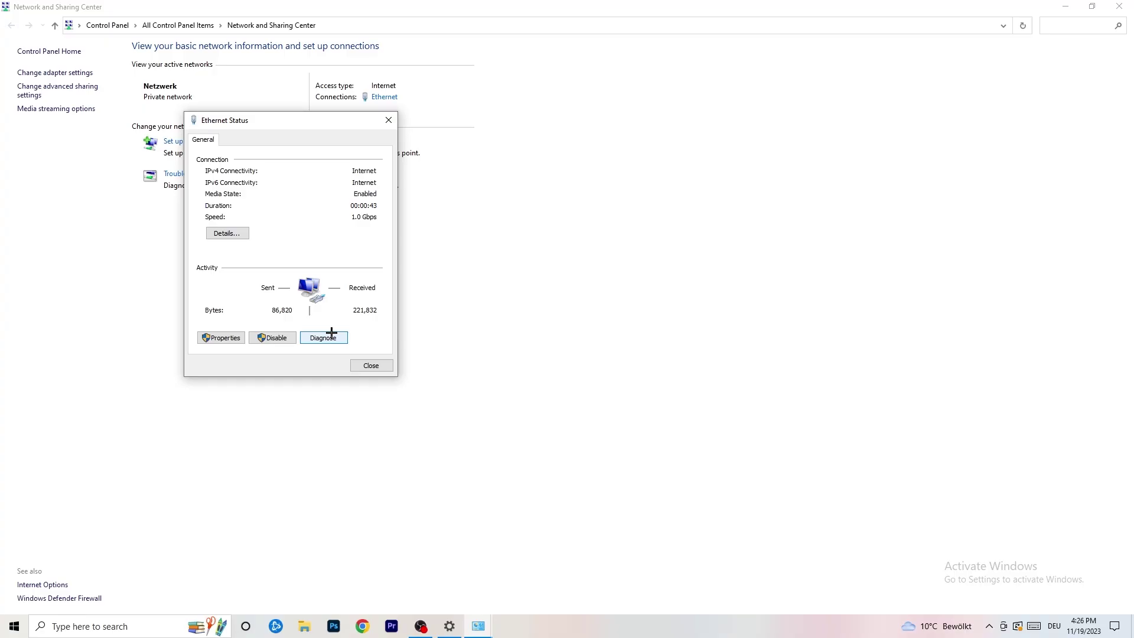
click(234, 334)
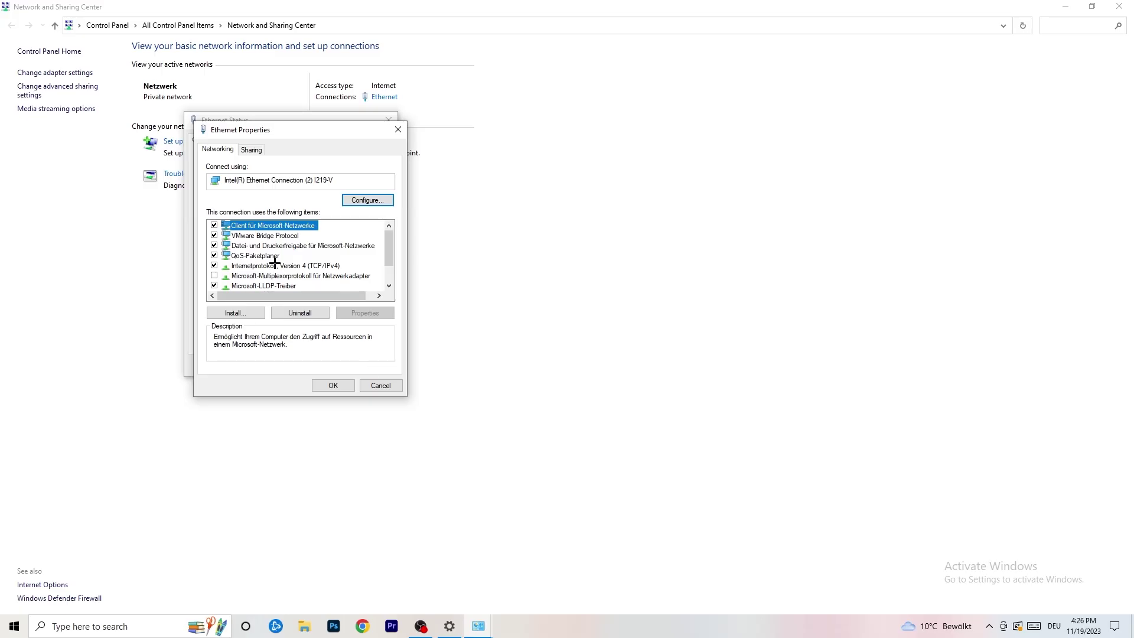
- Open the Ethernet adapter's Internet Protocol Version 4 (TCP/IPv4) properties and choose to use a manually specified IP address
scroll(275, 261, down, 1)
scroll(274, 262, up, 1)
scroll(277, 260, down, 1)
scroll(278, 257, up, 1)
double_click(262, 266)
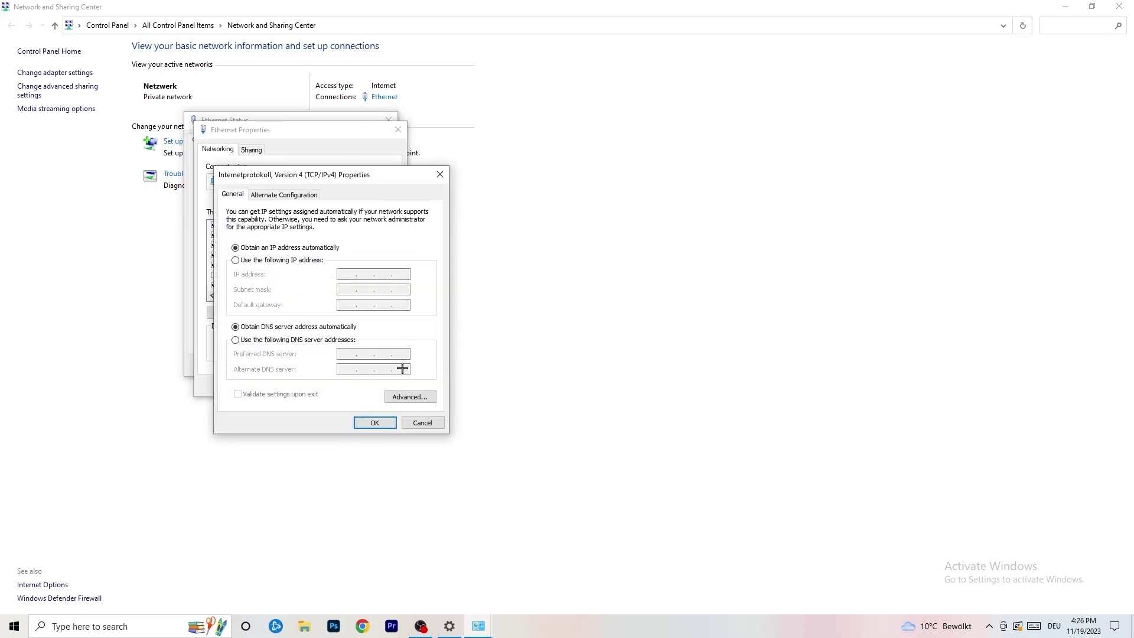
click(237, 261)
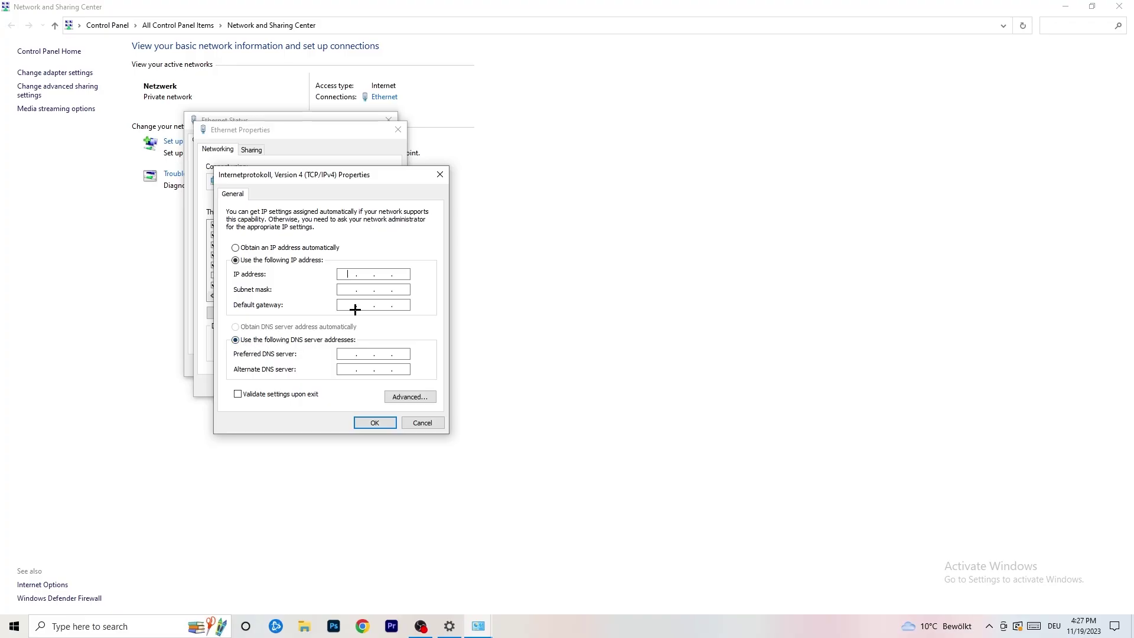
- Discard the IPv4 changes and close the Ethernet properties, the Ethernet status and the Network and Sharing Center
click(441, 173)
click(398, 128)
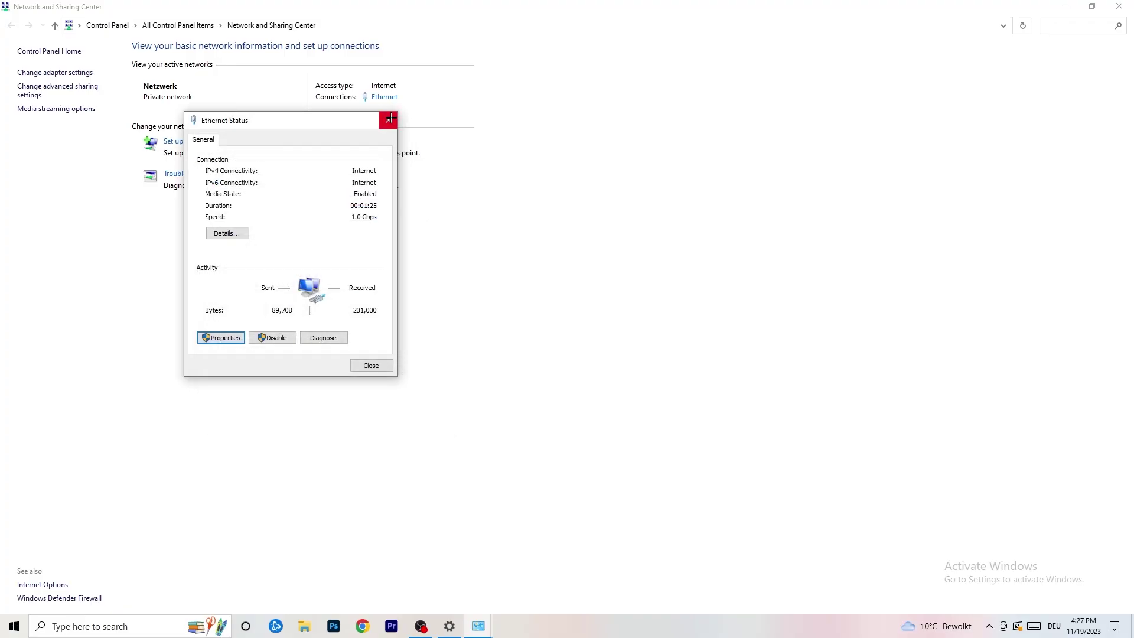
click(370, 365)
click(1120, 6)
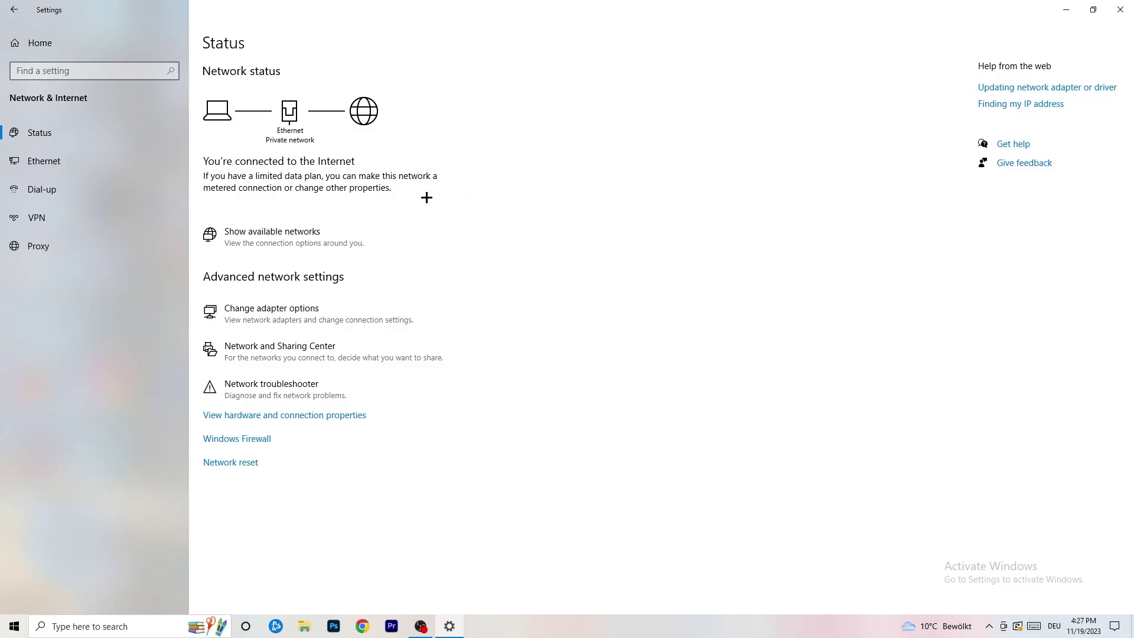
- Show the available networks, return from there to the Network & Internet settings and close Settings
click(299, 231)
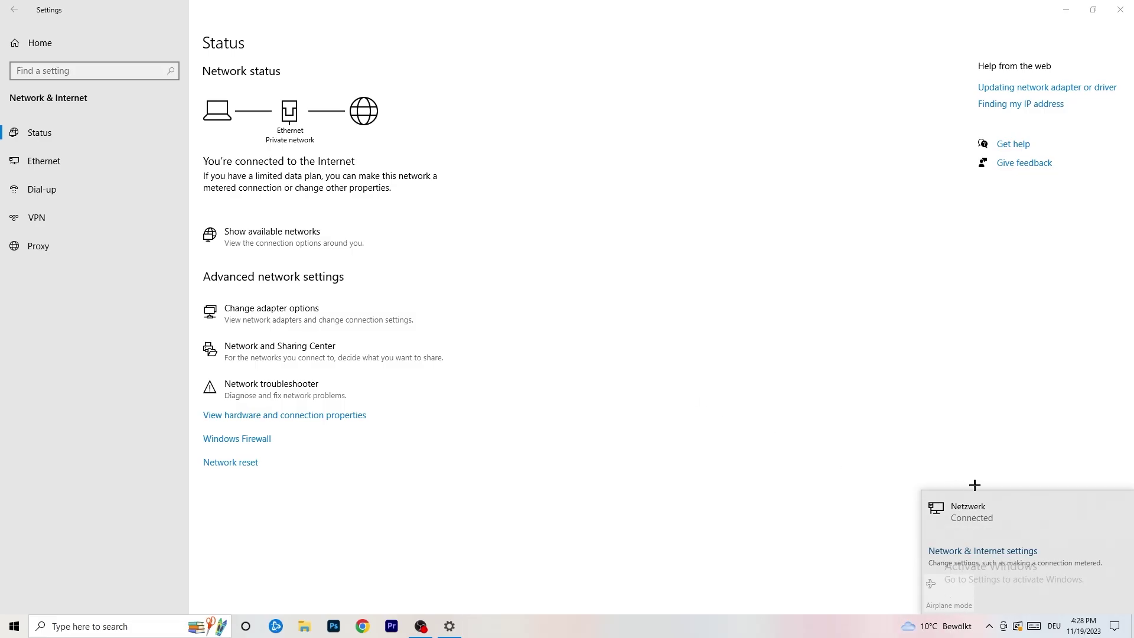
click(967, 549)
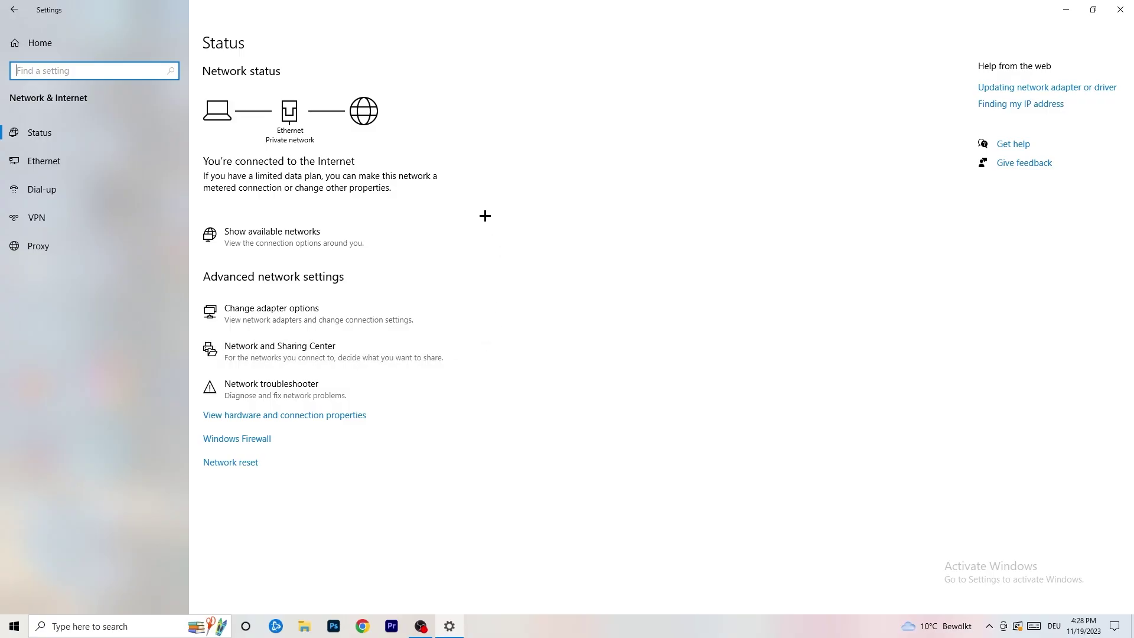
click(1120, 10)
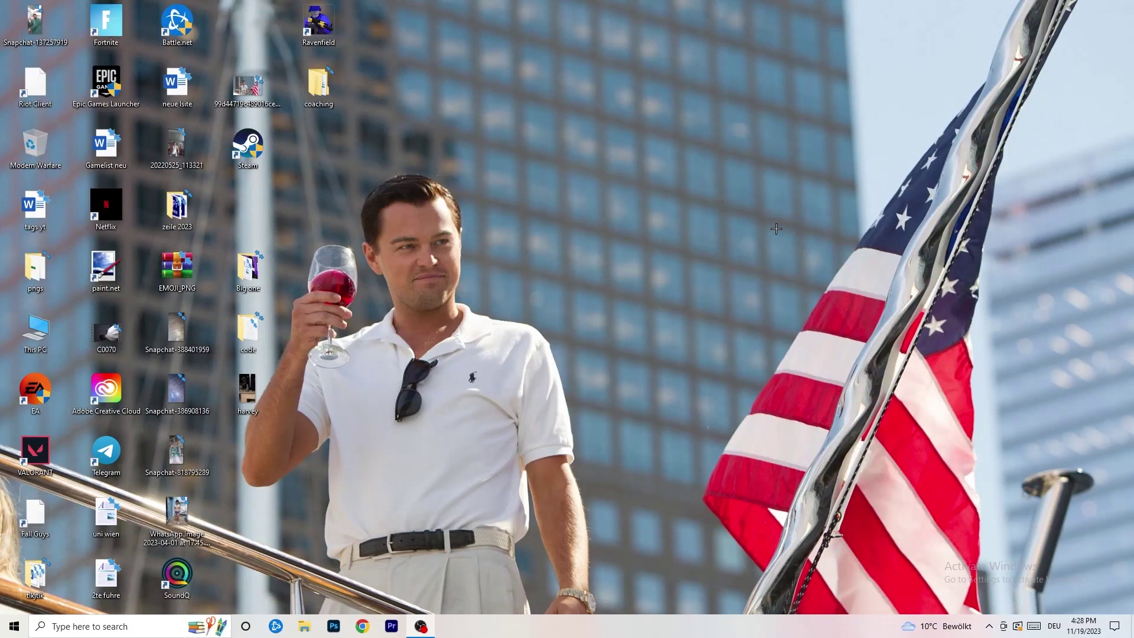
- Check the Windows Update status under Update & Security in the Windows settings, then close Settings
click(14, 626)
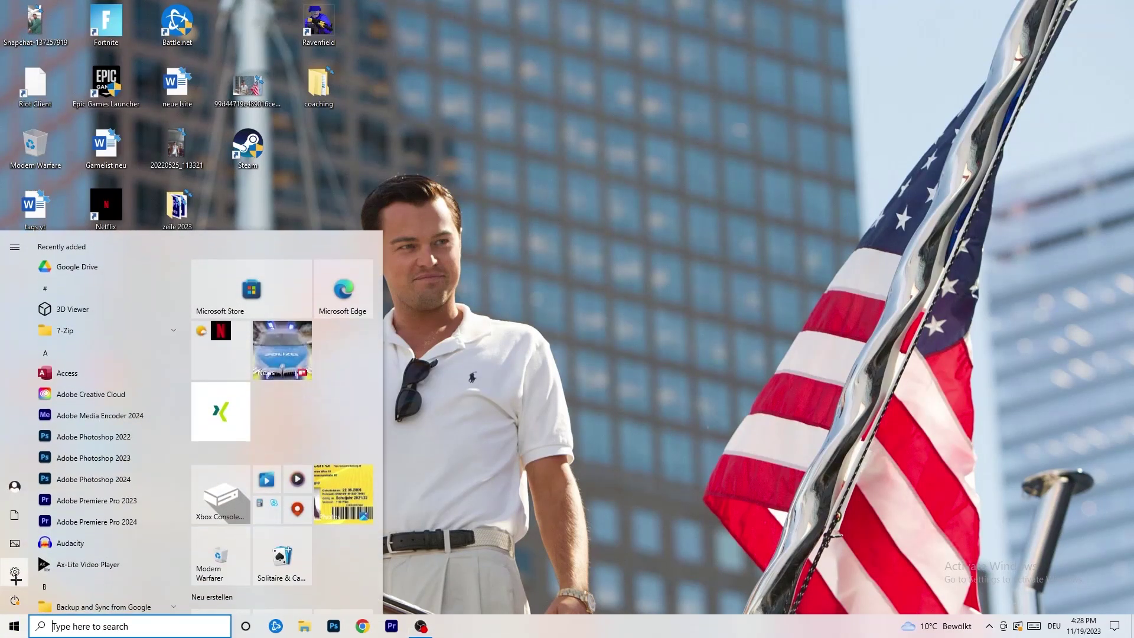
click(15, 568)
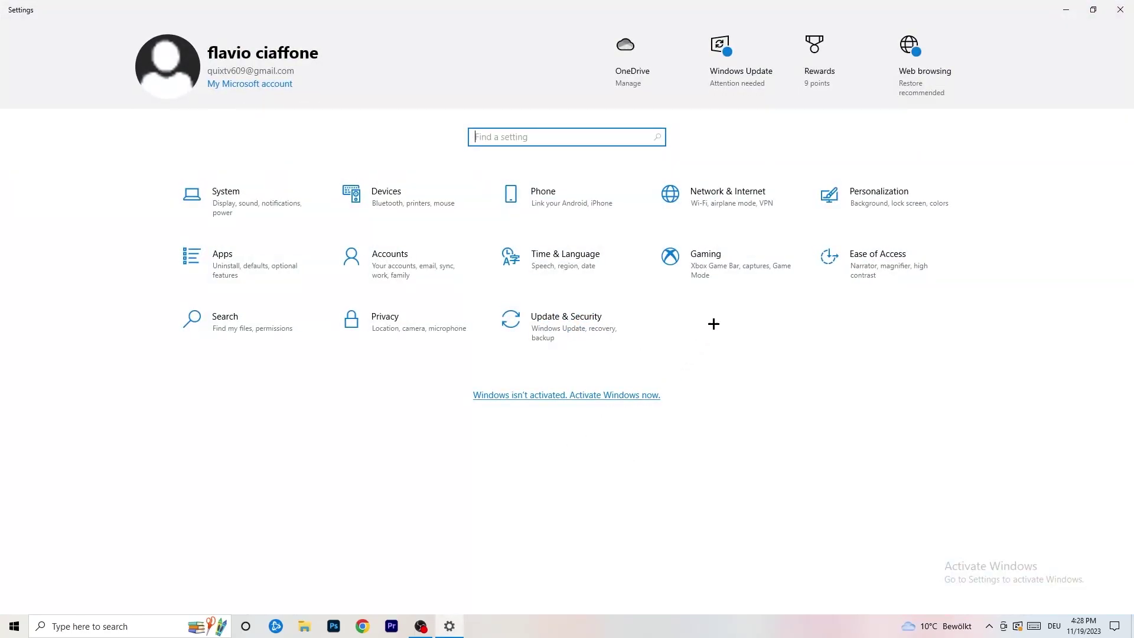
click(556, 324)
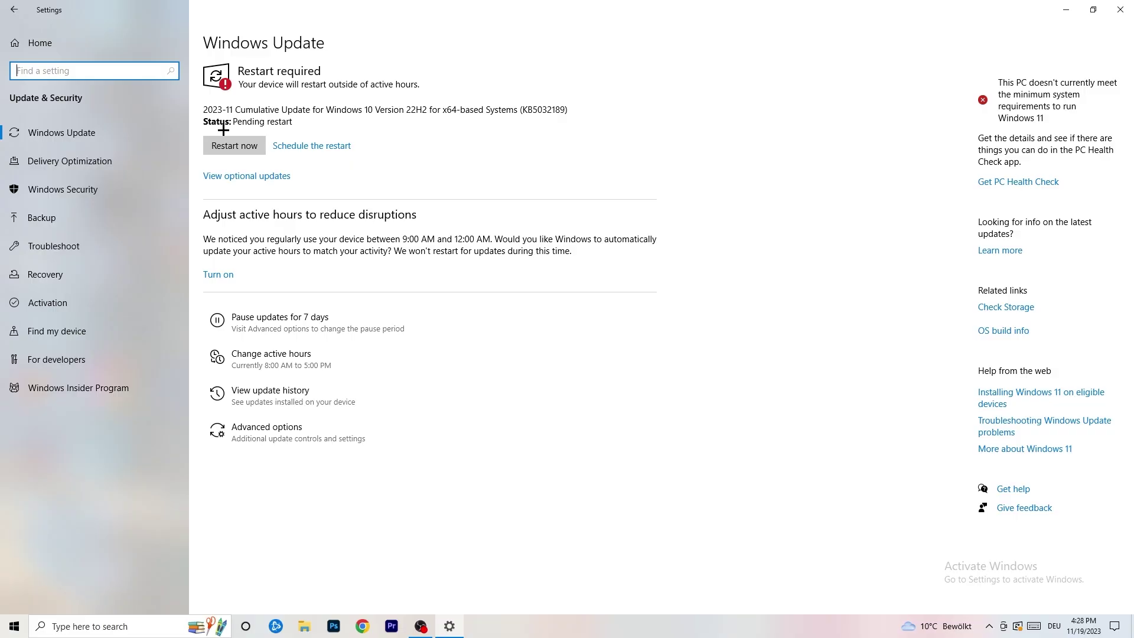
click(1120, 10)
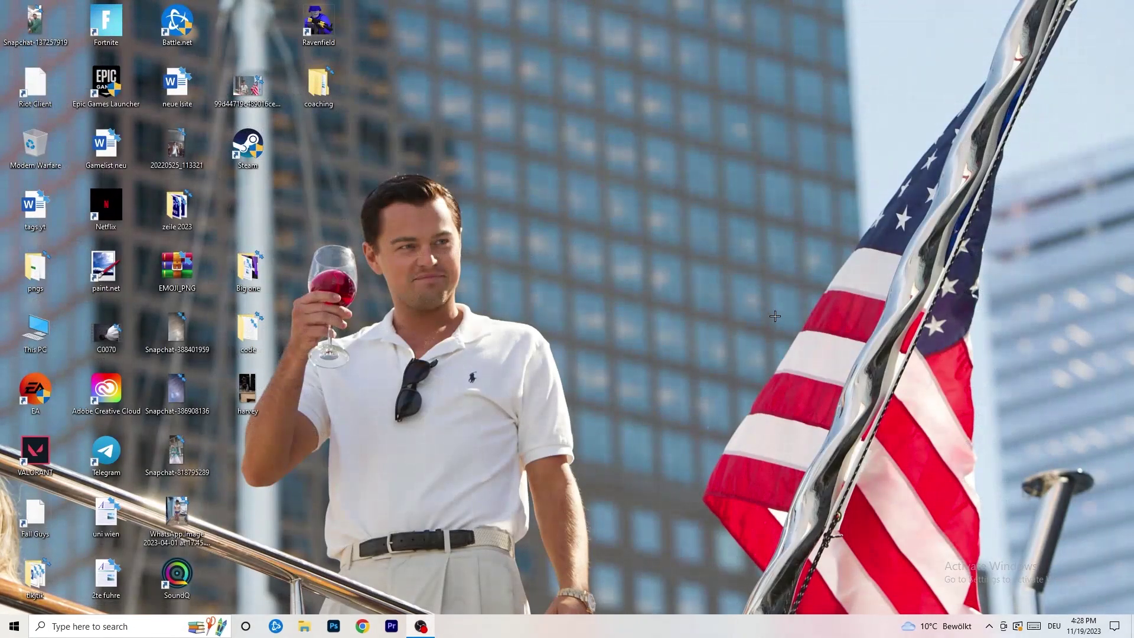